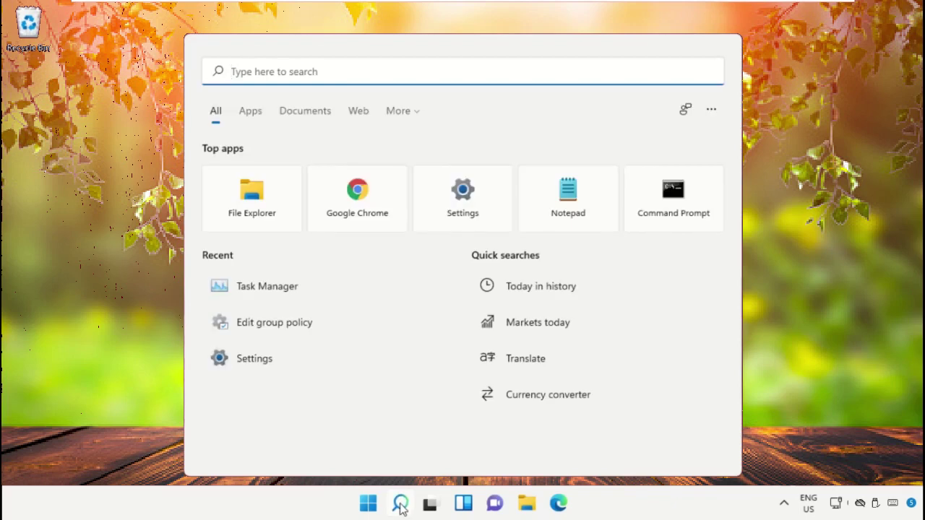
Find and open Task Manager, and shrink and reposition its window on the desktop
type("task ma")
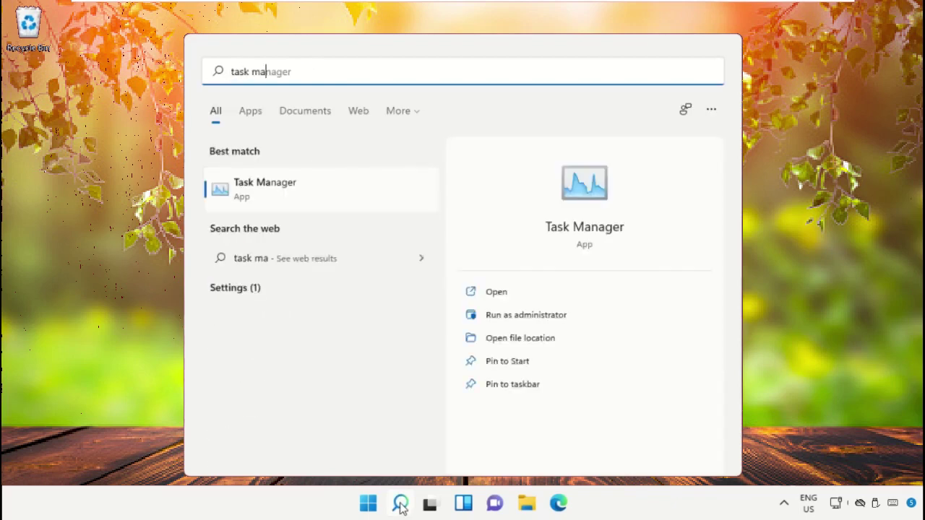
type("nager")
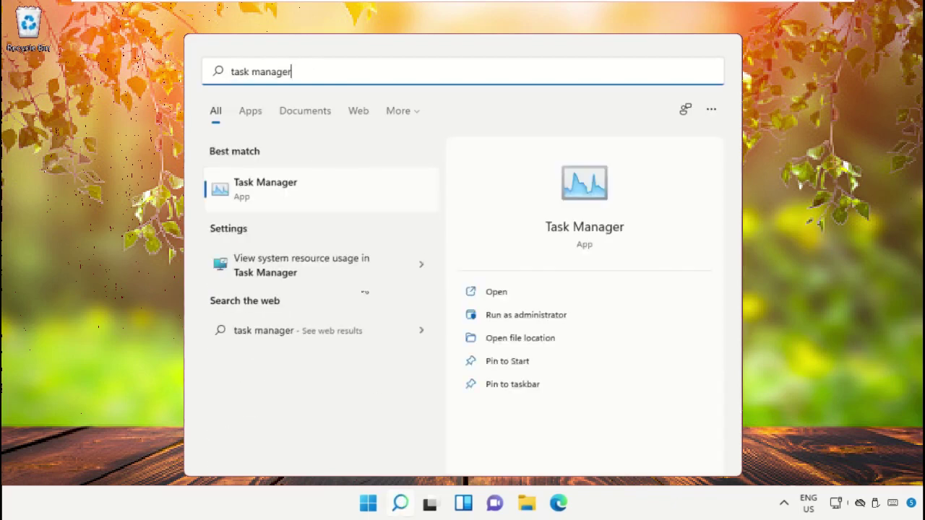
left_click(274, 183)
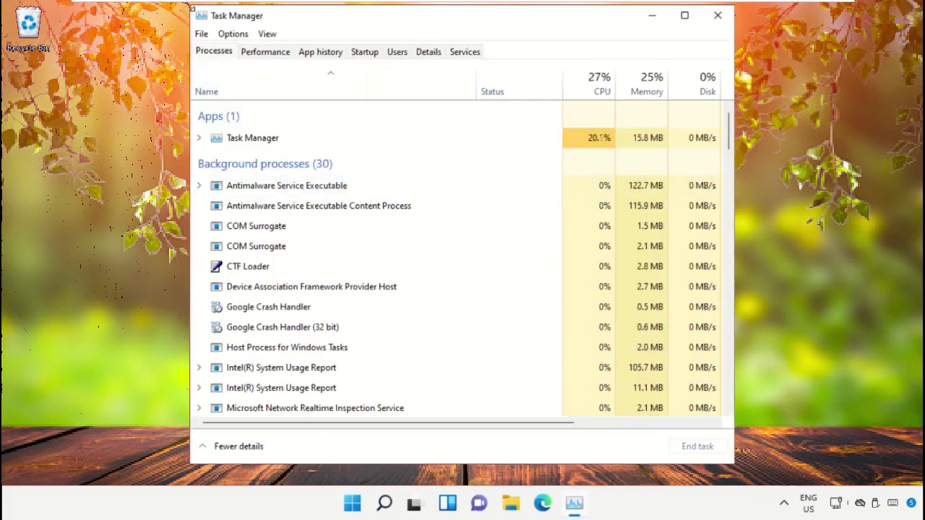
left_click_drag(191, 7, 287, 102)
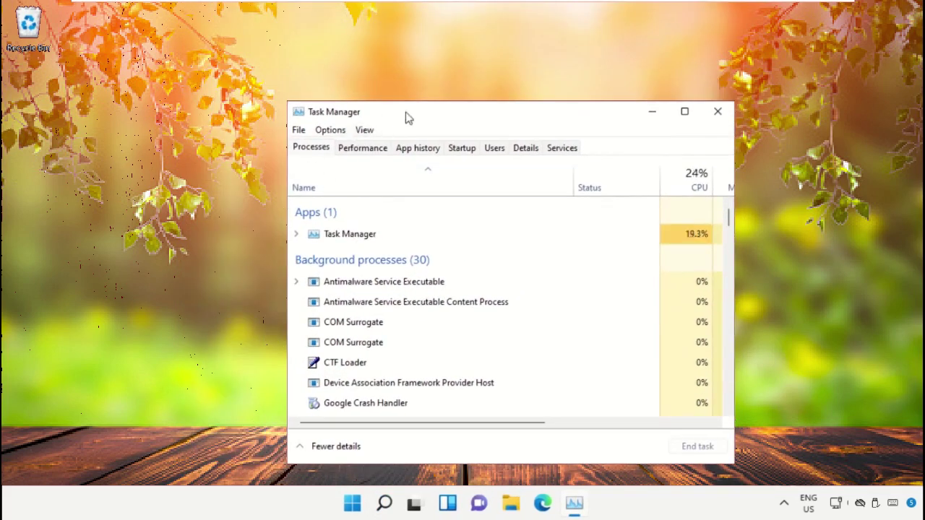
left_click_drag(405, 118, 400, 99)
Start a new task from Task Manager and browse to C:\Windows\System32 for its program
left_click(295, 112)
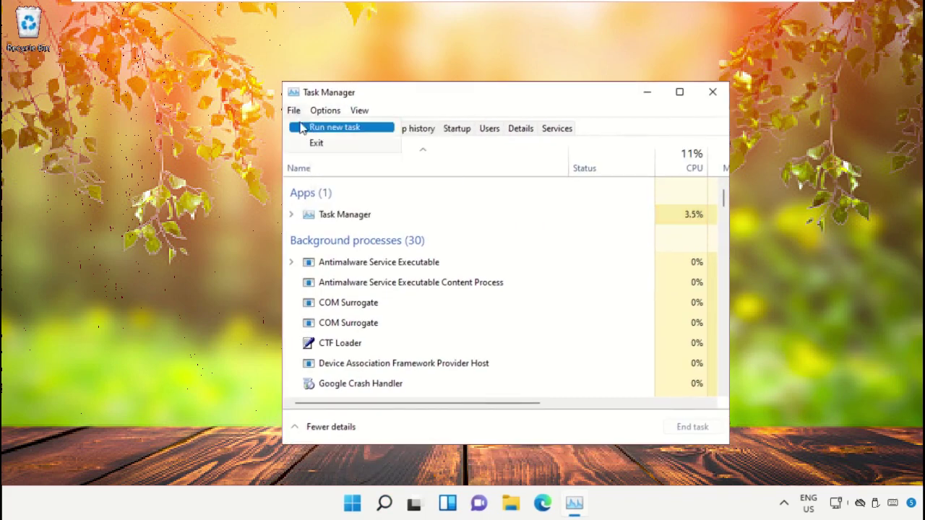
left_click(302, 128)
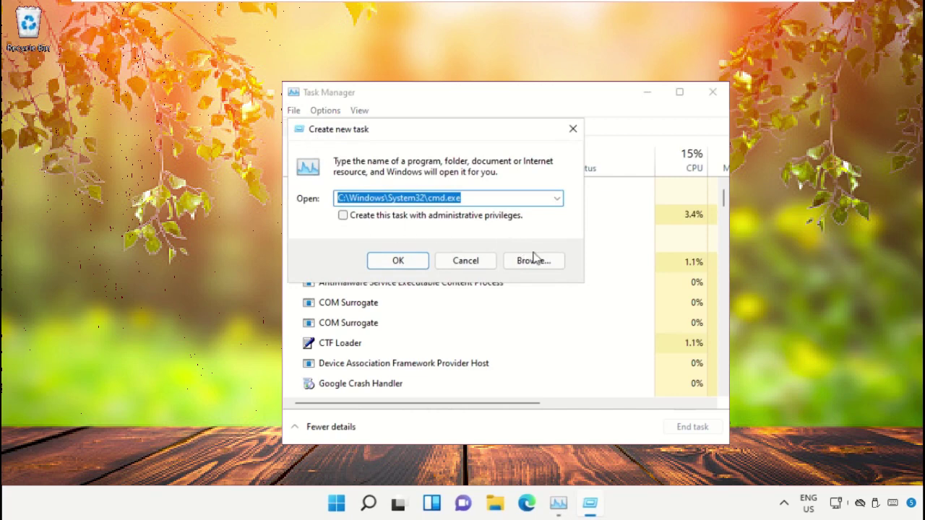
left_click(535, 261)
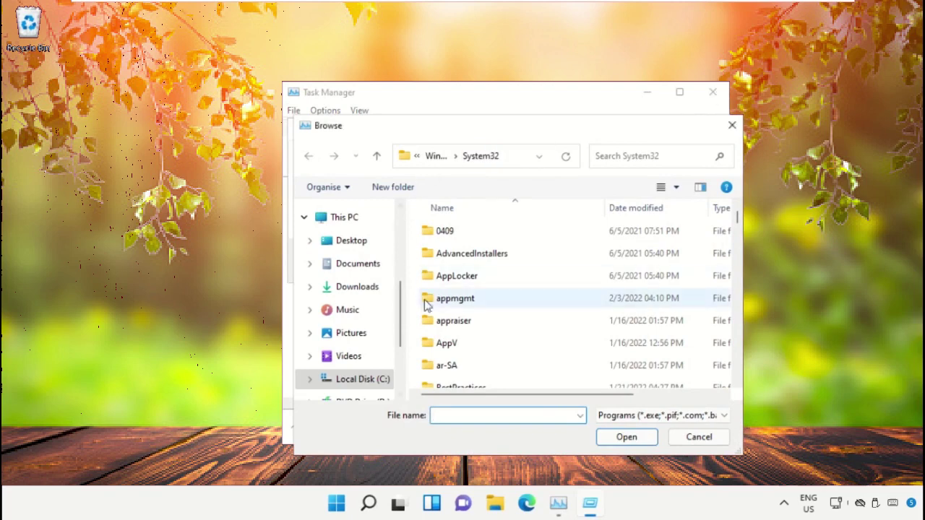
left_click(345, 219)
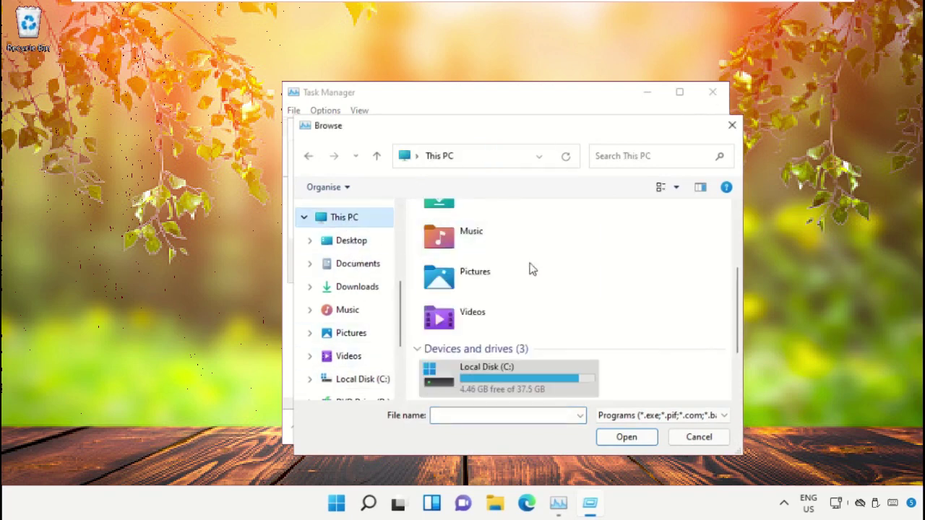
double_click(513, 376)
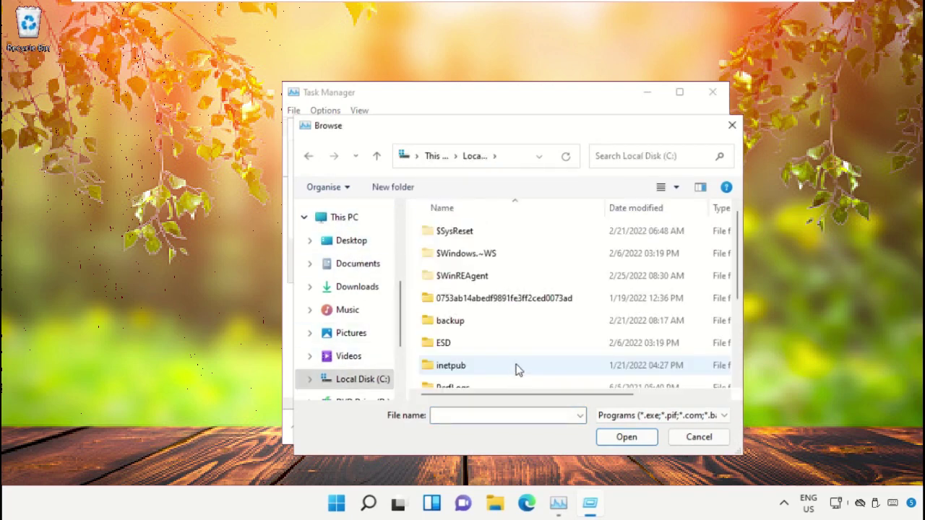
scroll(499, 340, "down", 2)
double_click(473, 380)
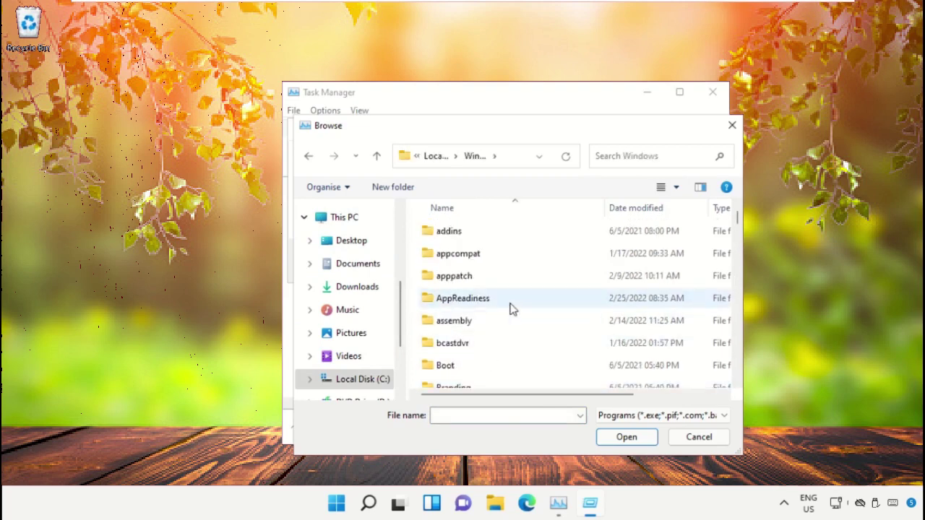
scroll(509, 308, "down", 20)
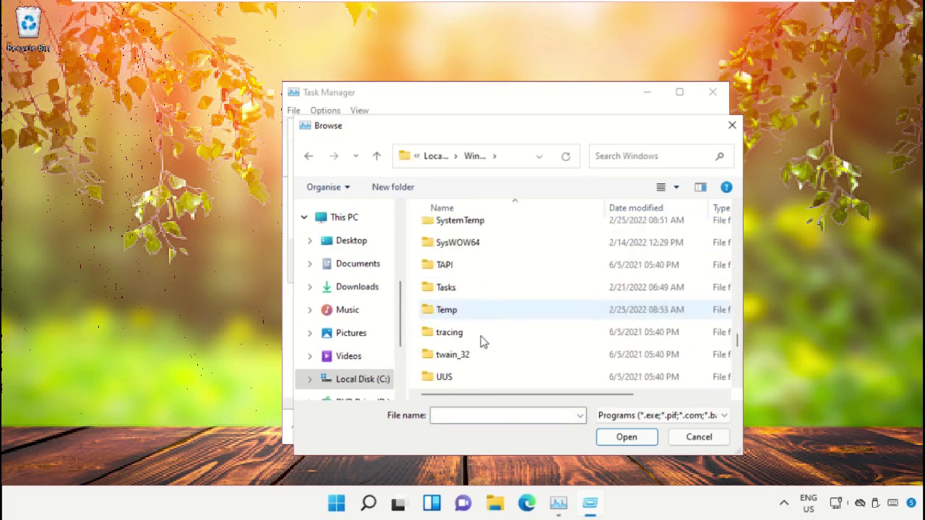
scroll(471, 343, "up", 3)
left_click(475, 343)
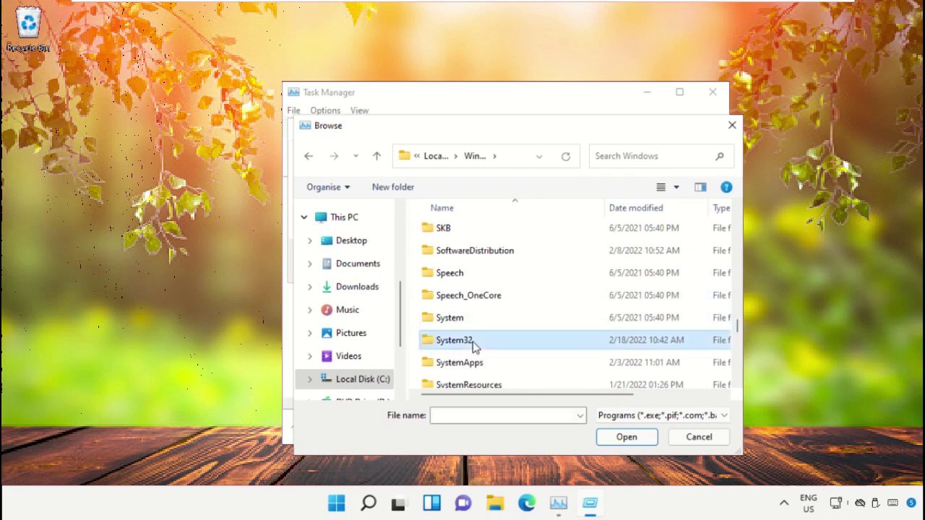
double_click(473, 342)
Choose cmd.exe as the program and run the task with administrative privileges
scroll(475, 296, "down", 6)
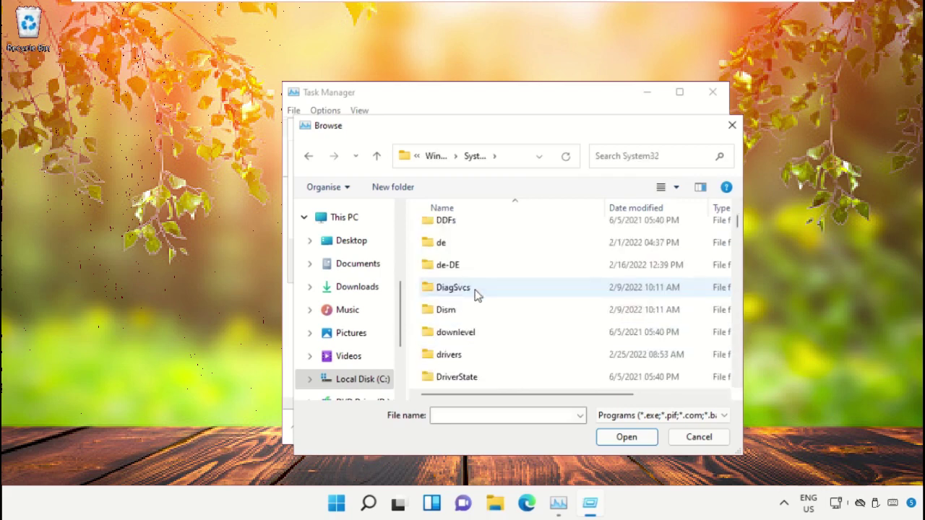
scroll(476, 296, "down", 20)
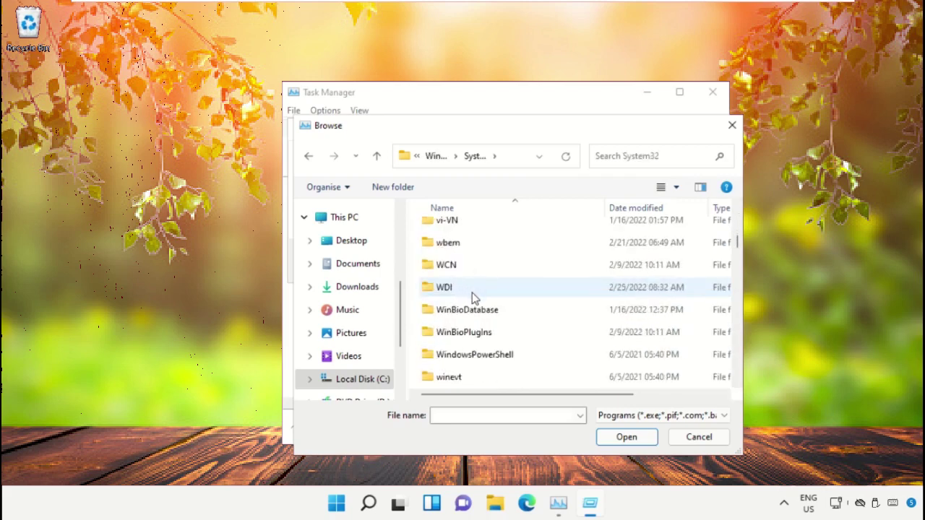
scroll(474, 296, "down", 20)
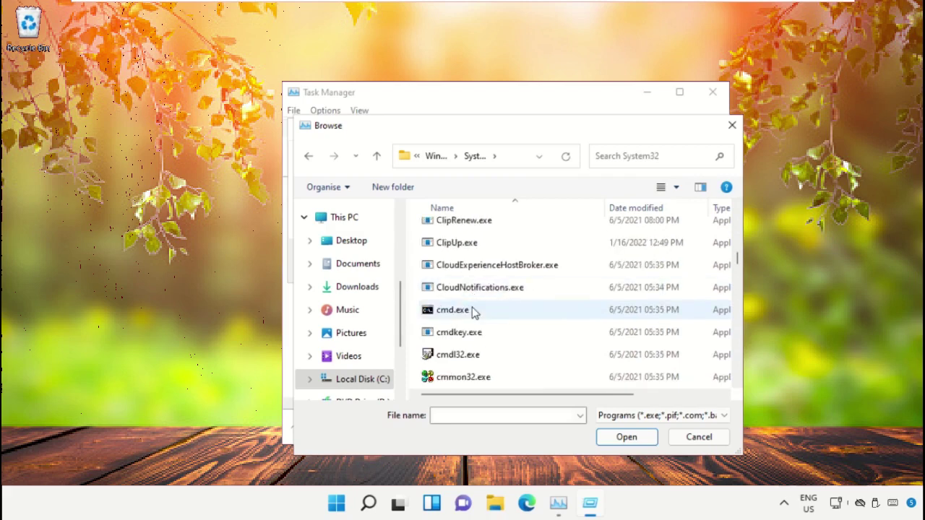
left_click(473, 310)
left_click(627, 438)
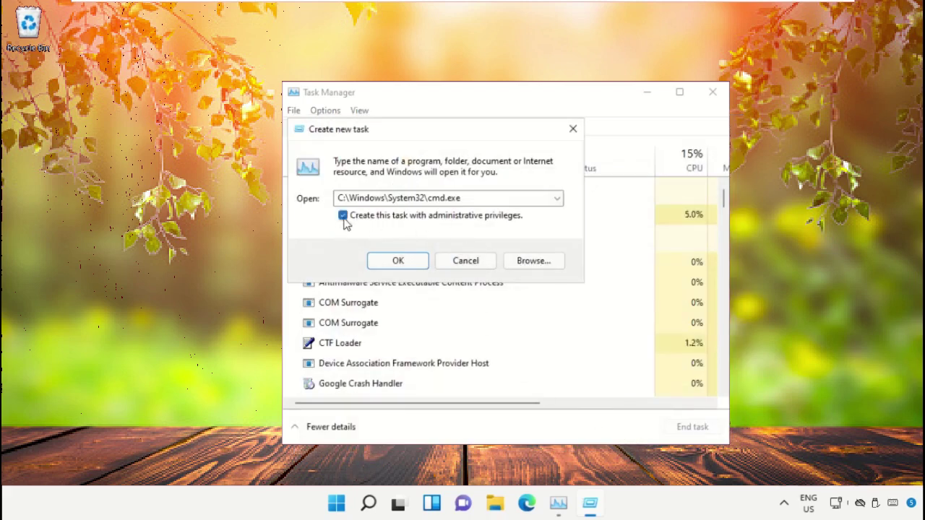
left_click(409, 264)
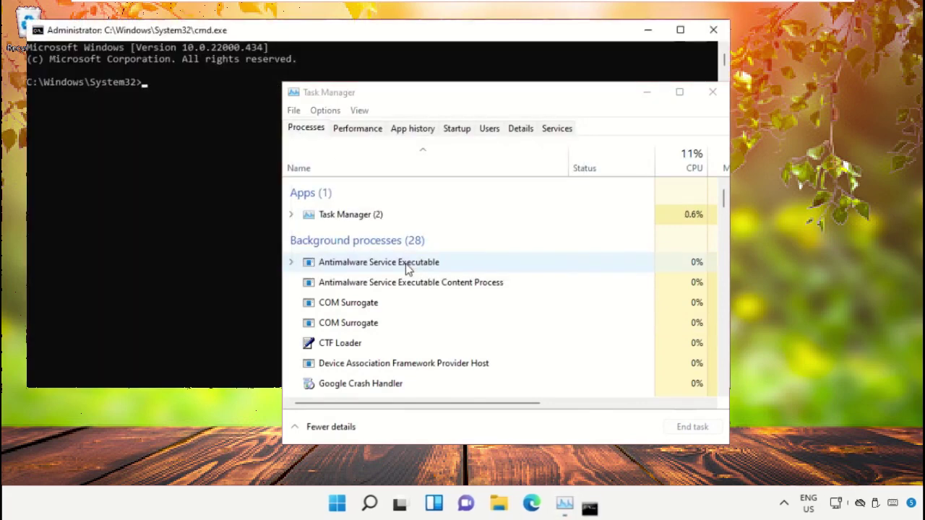
Close Task Manager and shrink the Command Prompt window from its upper-left corner
left_click(712, 92)
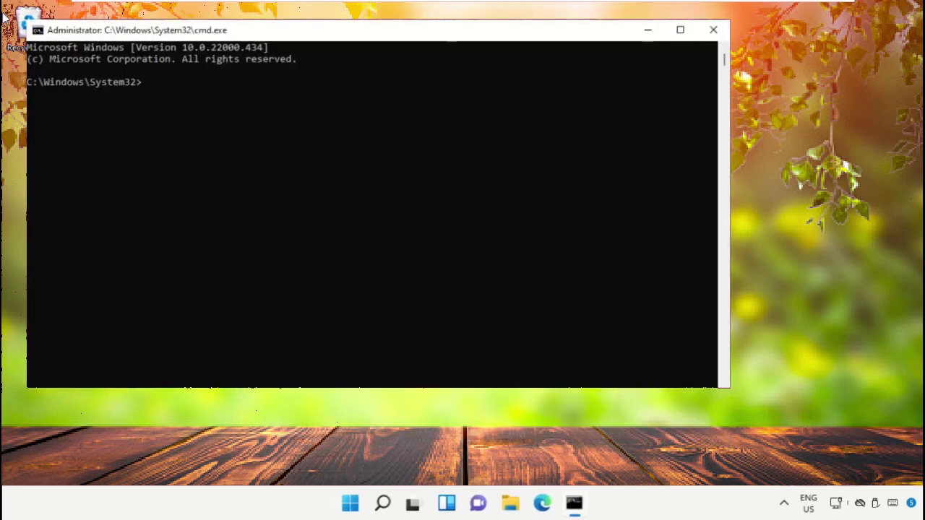
left_click_drag(26, 19, 275, 110)
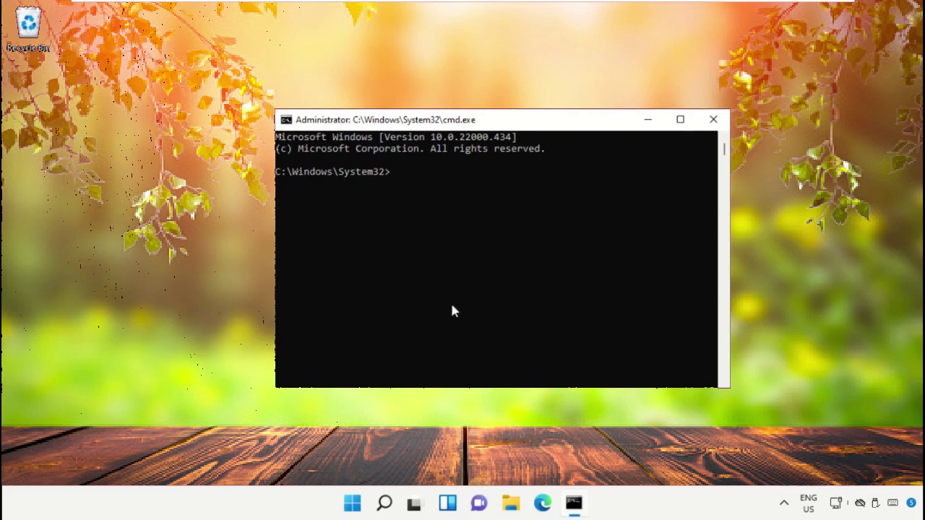
Open Google Chrome and go to google.com
left_click(388, 507)
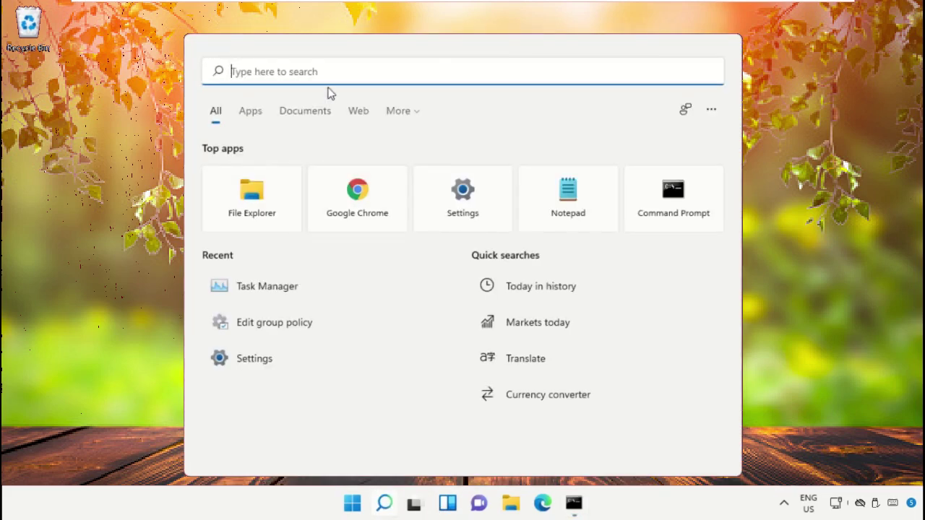
type("google chrome")
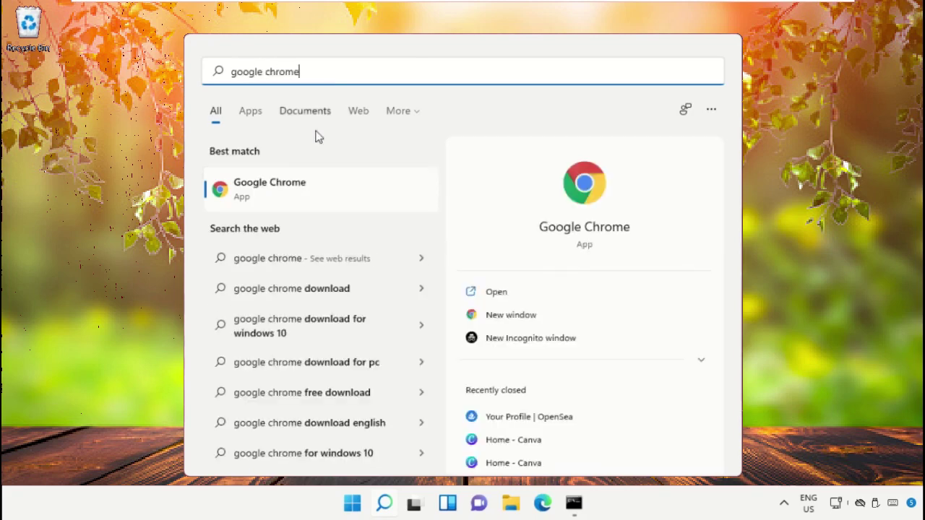
left_click(287, 199)
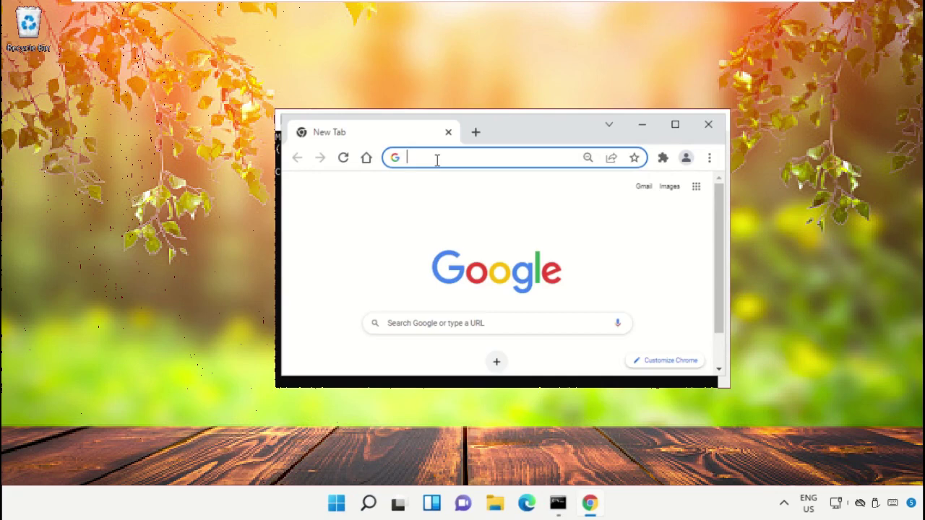
type("google")
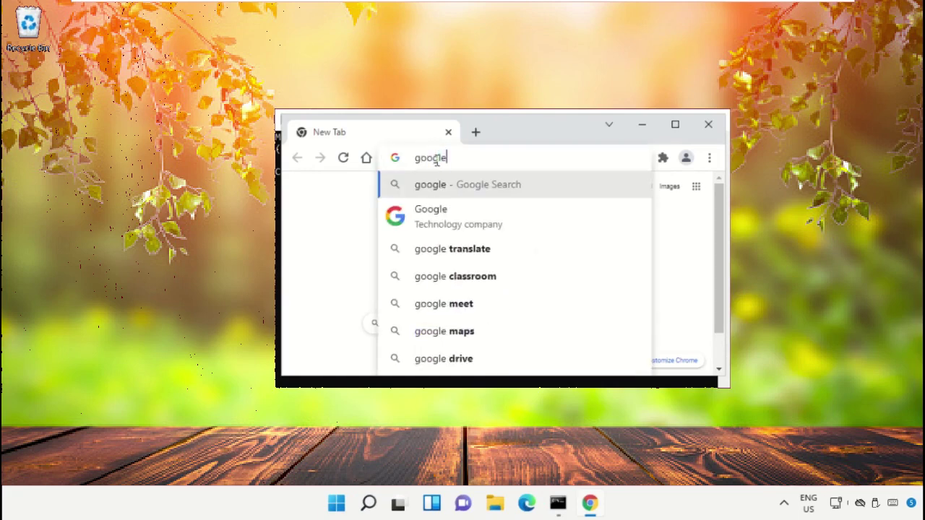
type(".com")
key("Return")
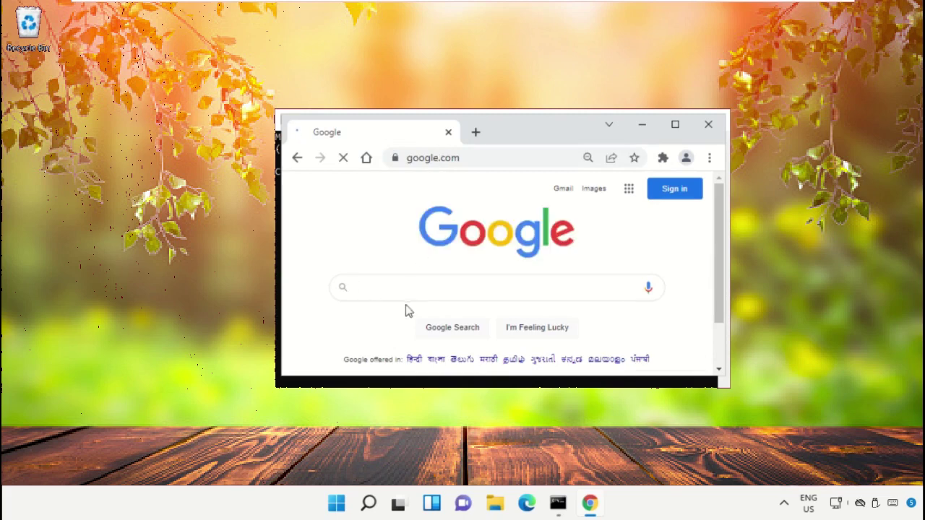
Search Google for "hows.tech windows commands" and open the "Important Windows Commands - Hows.tech" result
left_click(407, 287)
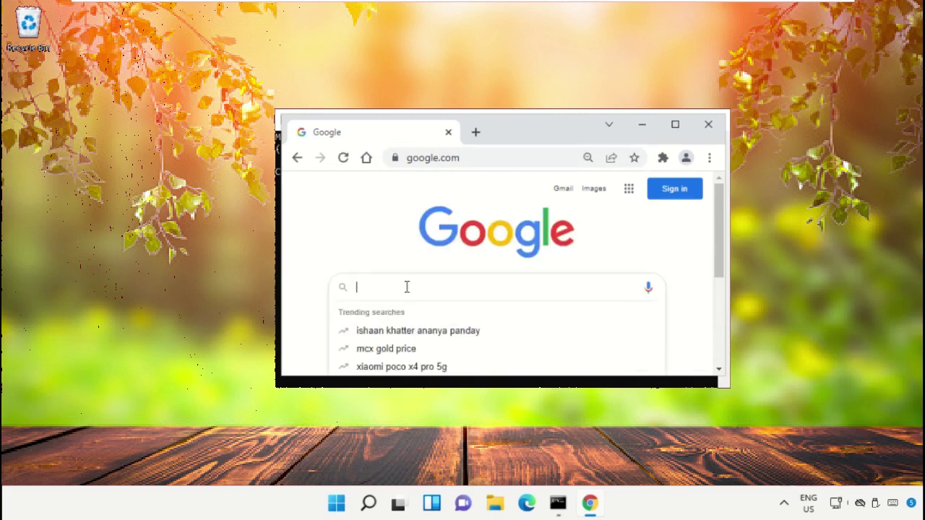
type("hows.tec")
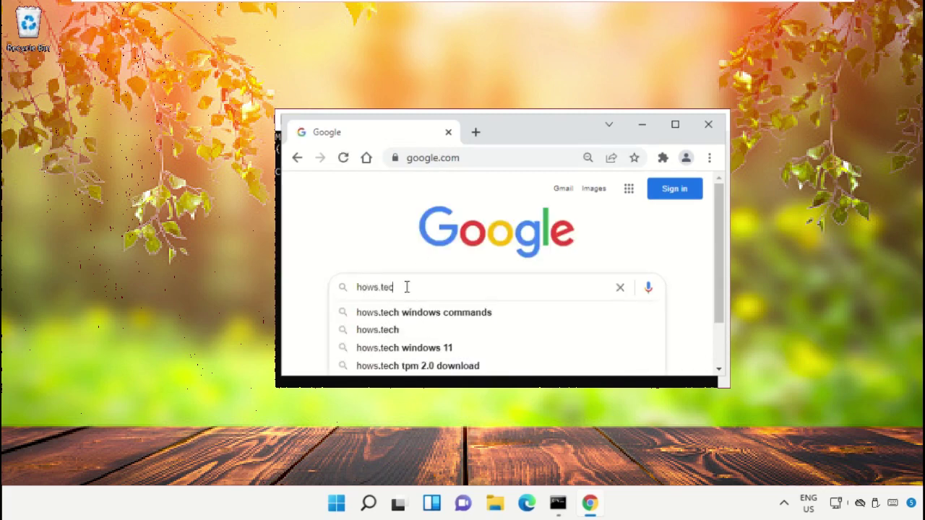
type("h windows commands")
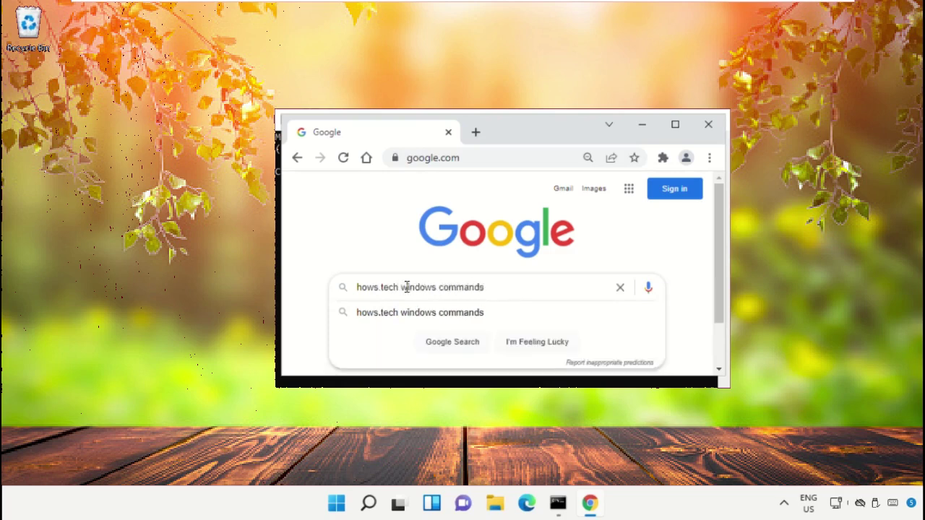
key("Return")
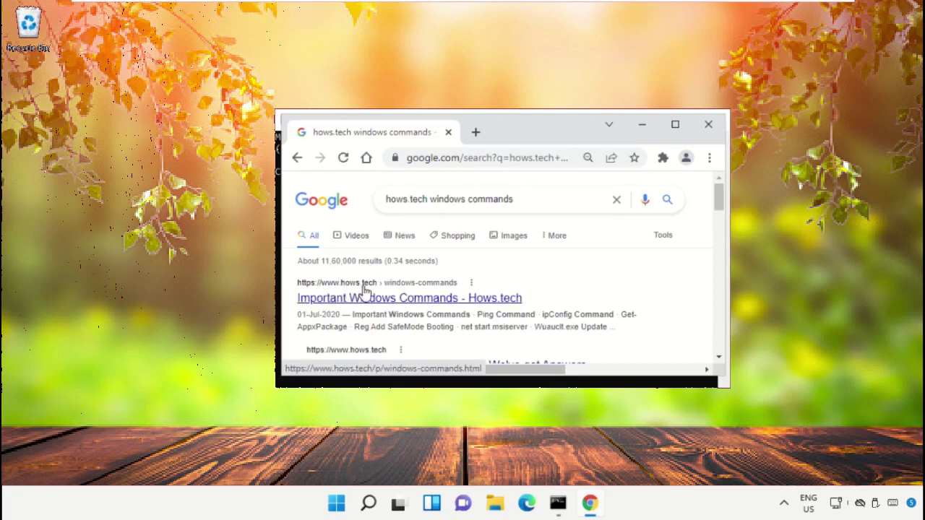
left_click(358, 298)
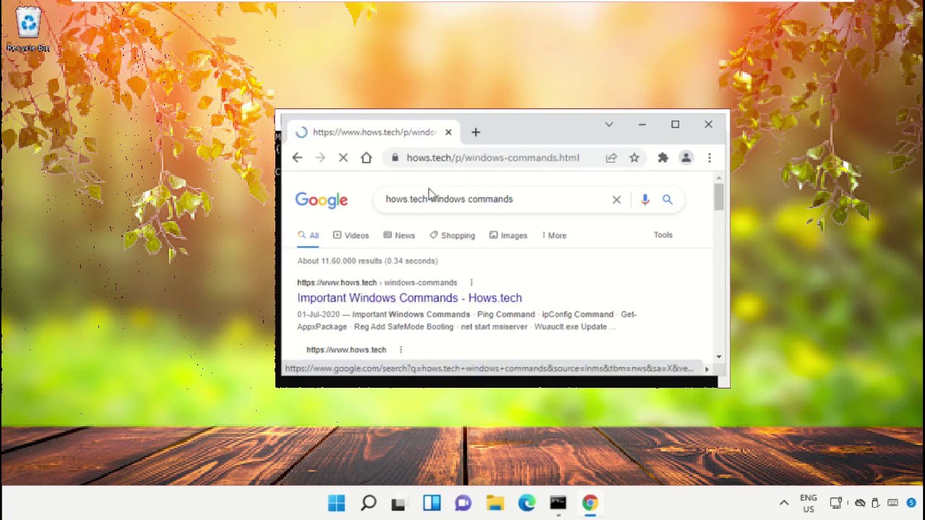
Copy Command 12, sfc /scanfile=c:\windows\system32\ieframe.dll, from the page's SFC Windows Command section
scroll(660, 248, "down", 10)
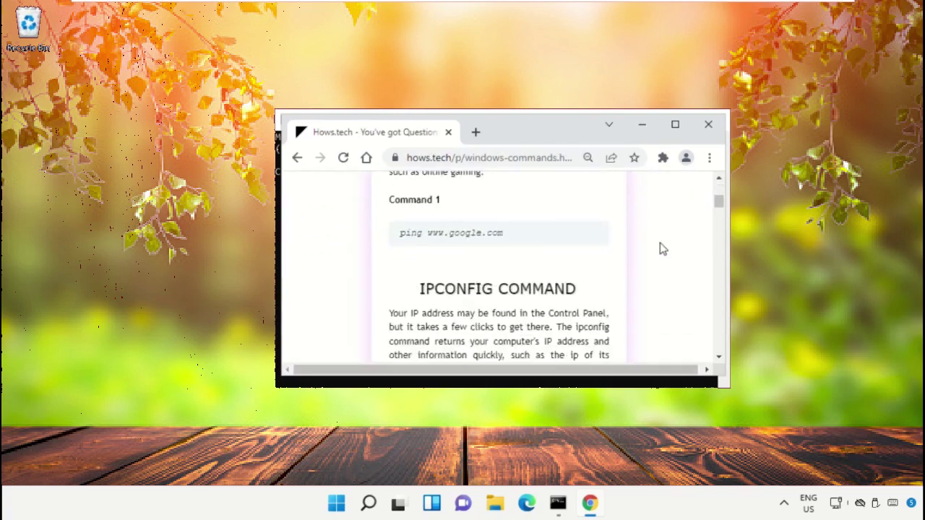
scroll(660, 248, "down", 20)
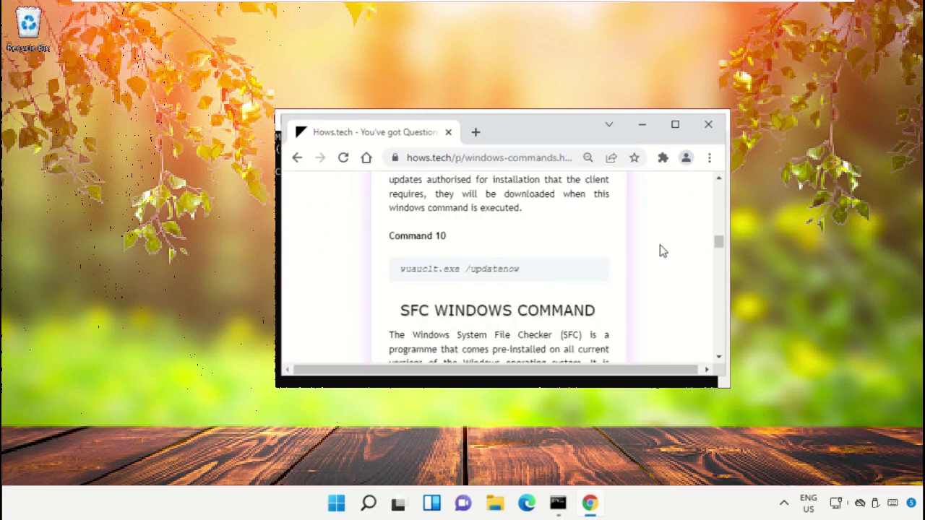
scroll(663, 250, "down", 10)
scroll(662, 250, "up", 6)
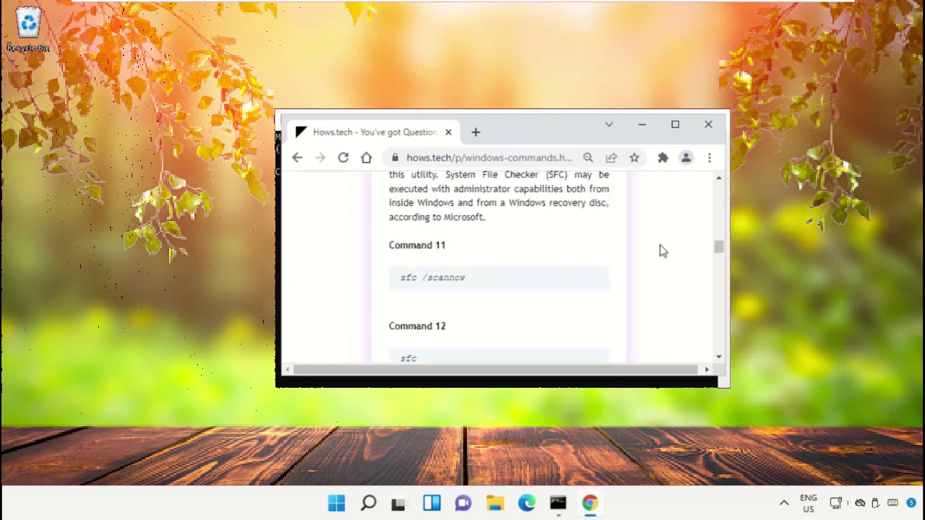
scroll(662, 251, "down", 1)
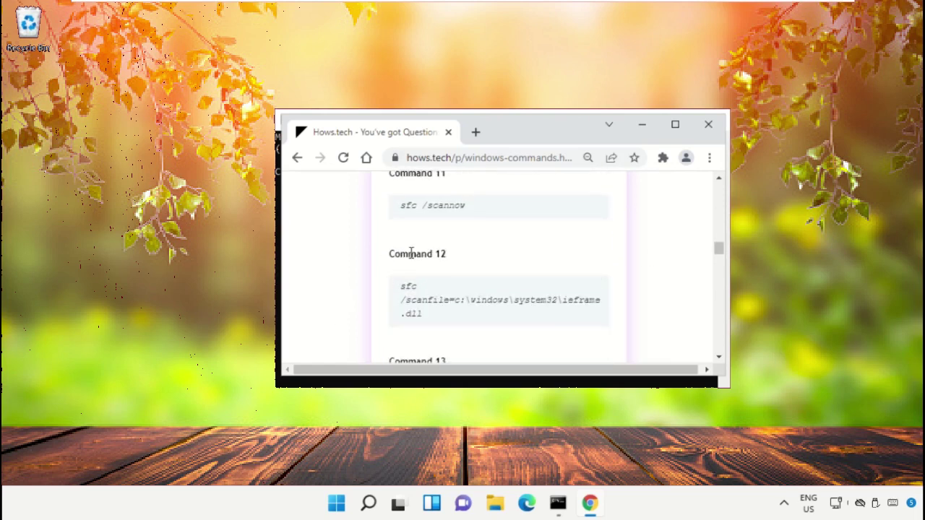
triple_click(442, 304)
key("cmd+c")
right_click(453, 301)
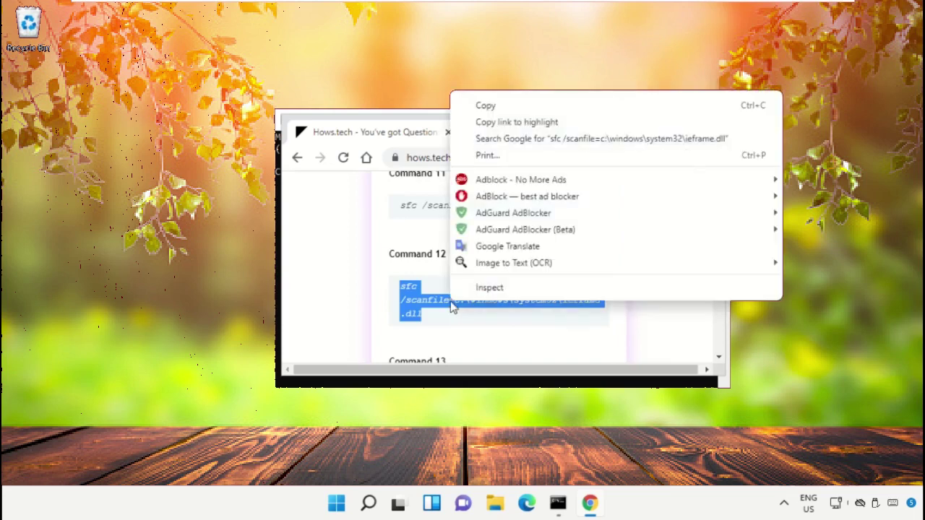
left_click(503, 107)
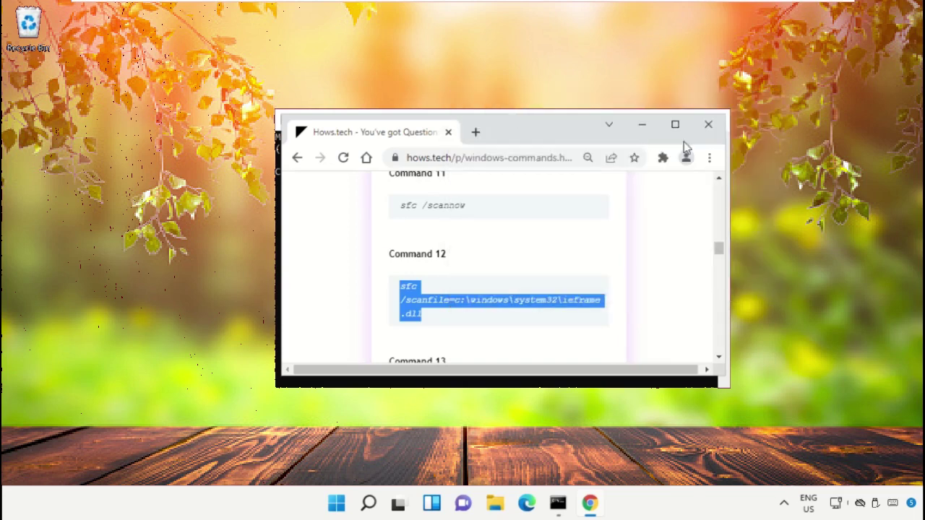
Minimise the browser, paste the copied sfc /scanfile=c:\windows\system32\ieframe.dll command into the administrator Command Prompt and run it
left_click(643, 129)
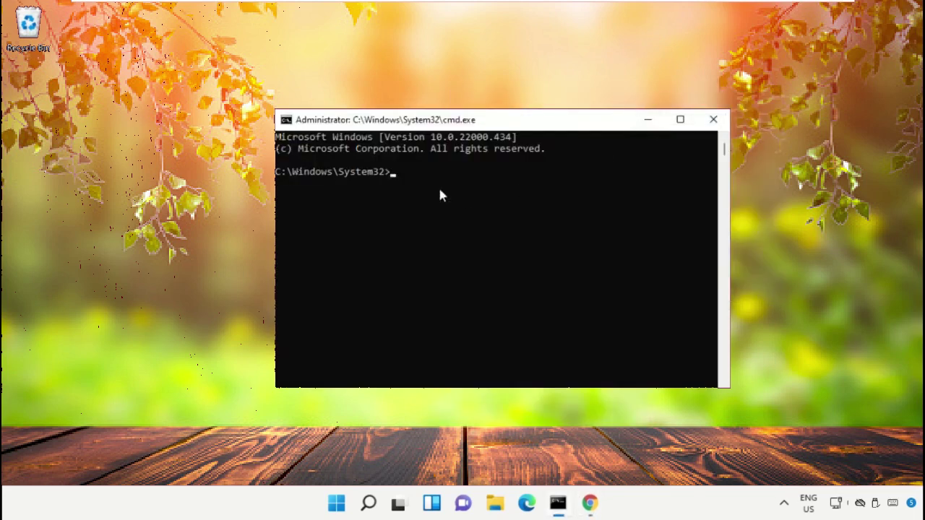
right_click(518, 121)
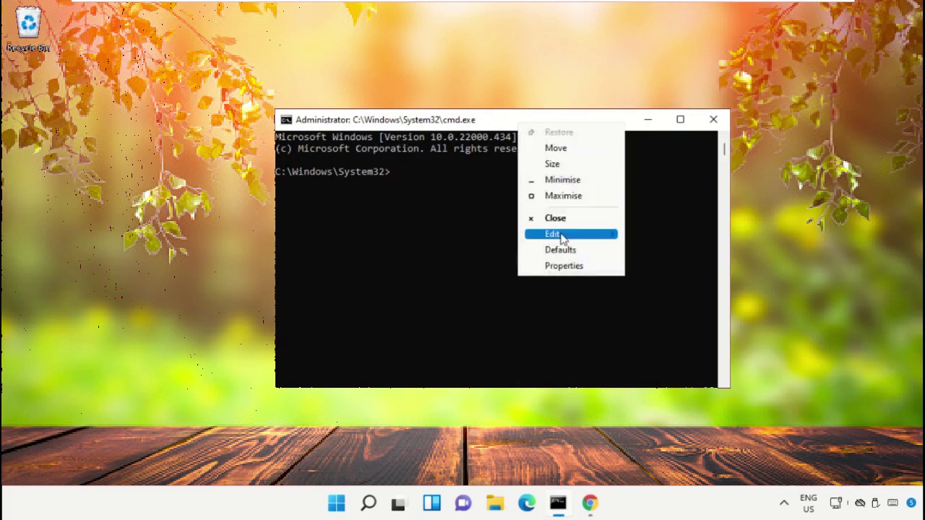
mouse_move(562, 239)
left_click(657, 267)
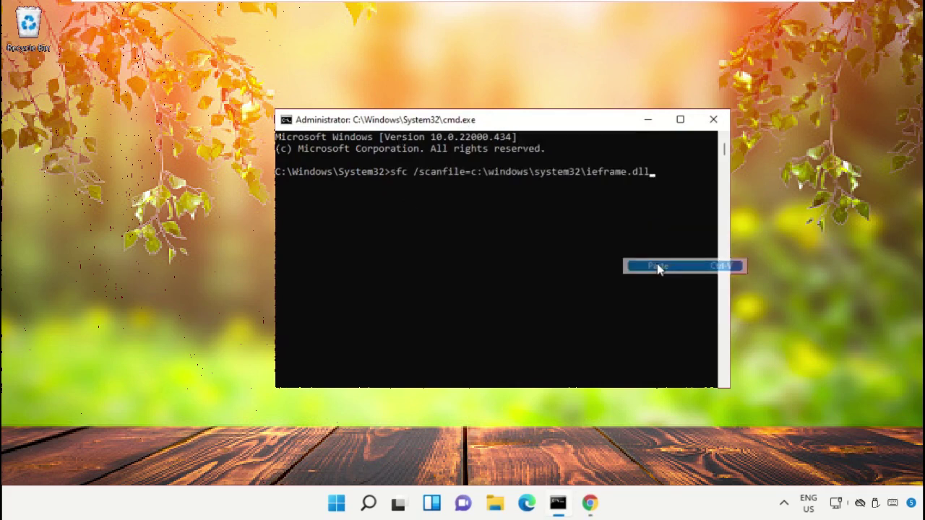
key("Return")
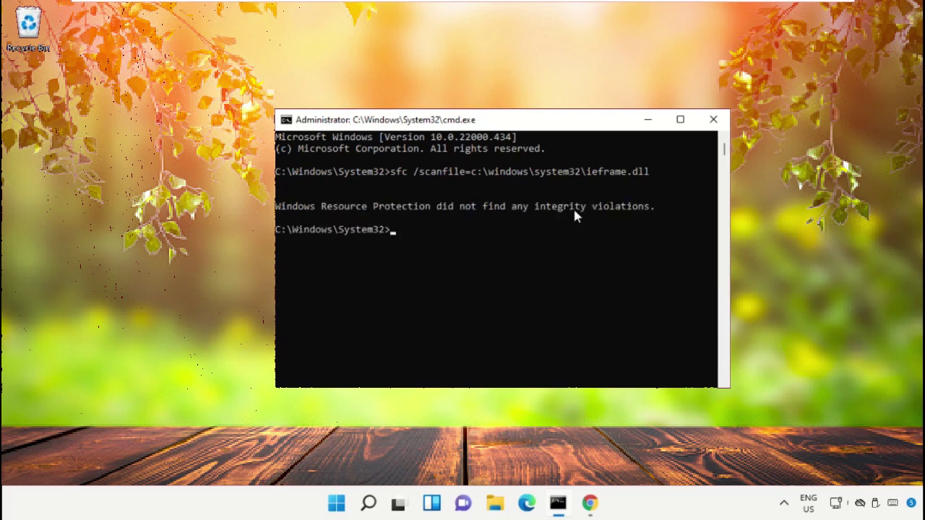
Return to the Hows.tech page in Chrome and copy Command 13, sfc /verifyfile=c:\windows\system32\ieframe.dll
left_click(596, 506)
scroll(450, 313, "down", 2)
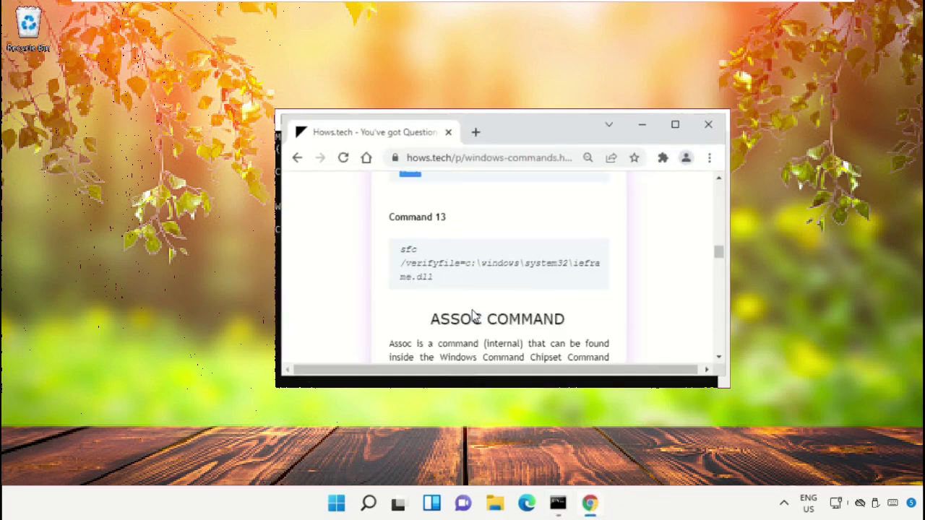
triple_click(434, 266)
right_click(435, 271)
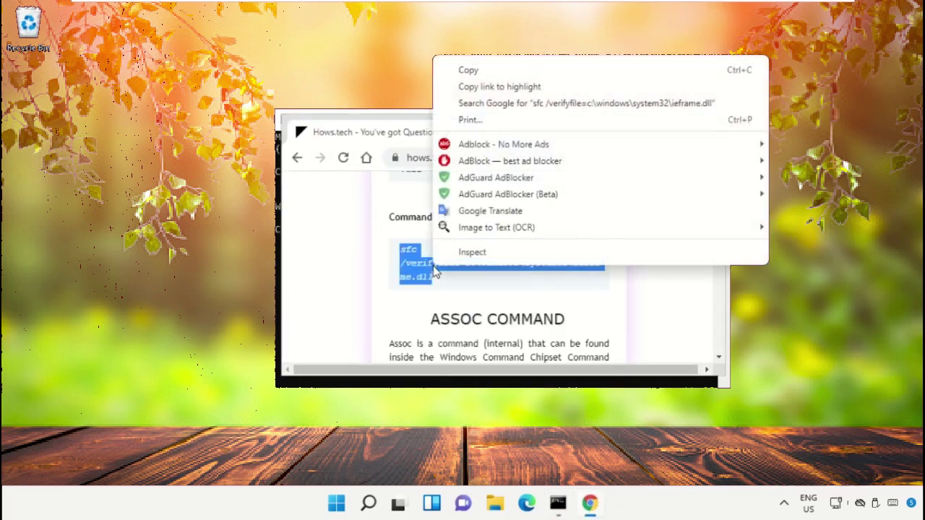
left_click(477, 72)
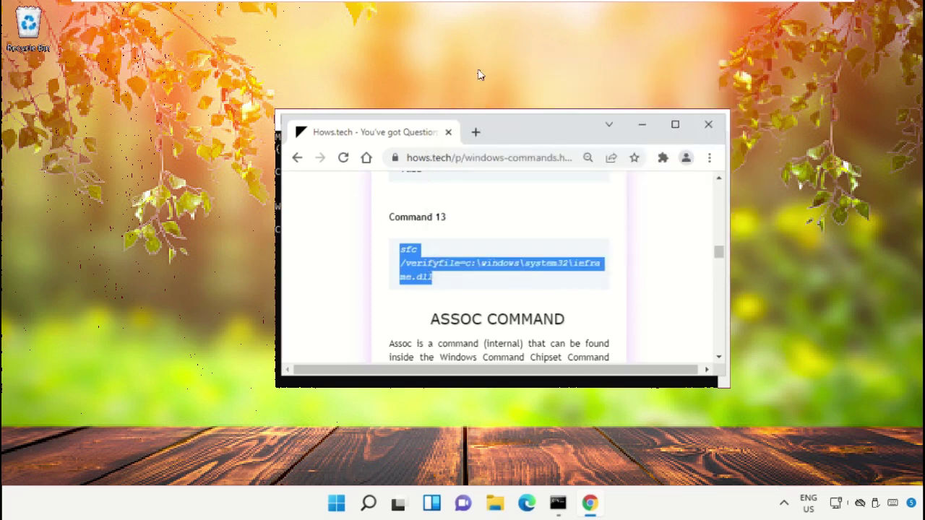
Switch back to Command Prompt, run the copied sfc /verifyfile=c:\windows\system32\ieframe.dll command, and end the session with exit
left_click(641, 125)
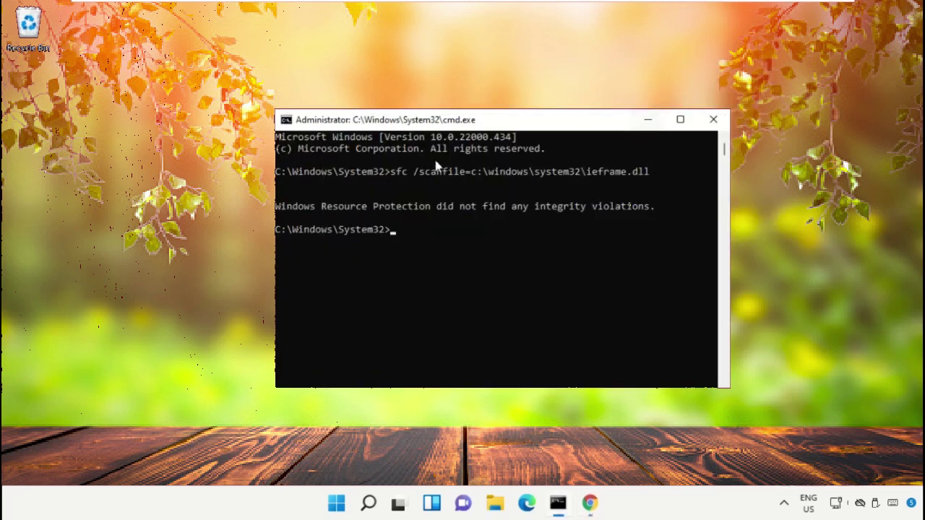
right_click(510, 122)
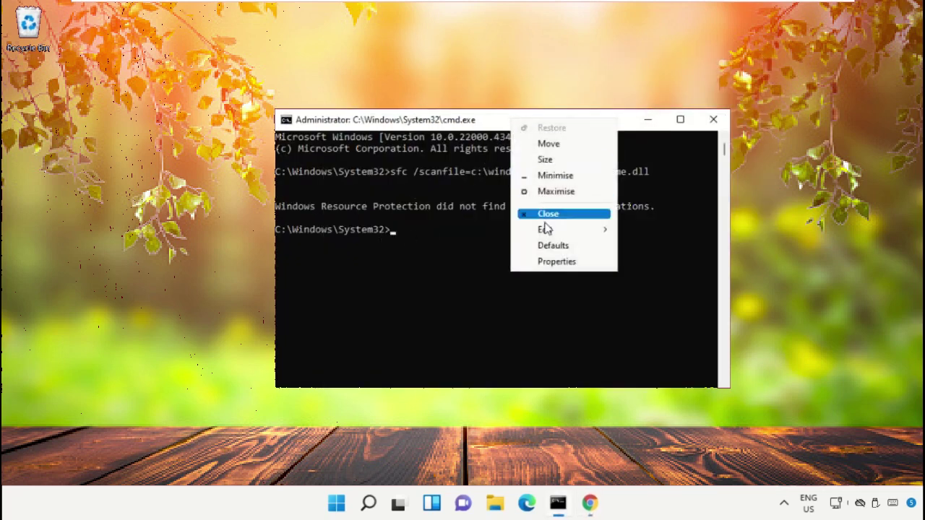
mouse_move(543, 229)
left_click(650, 259)
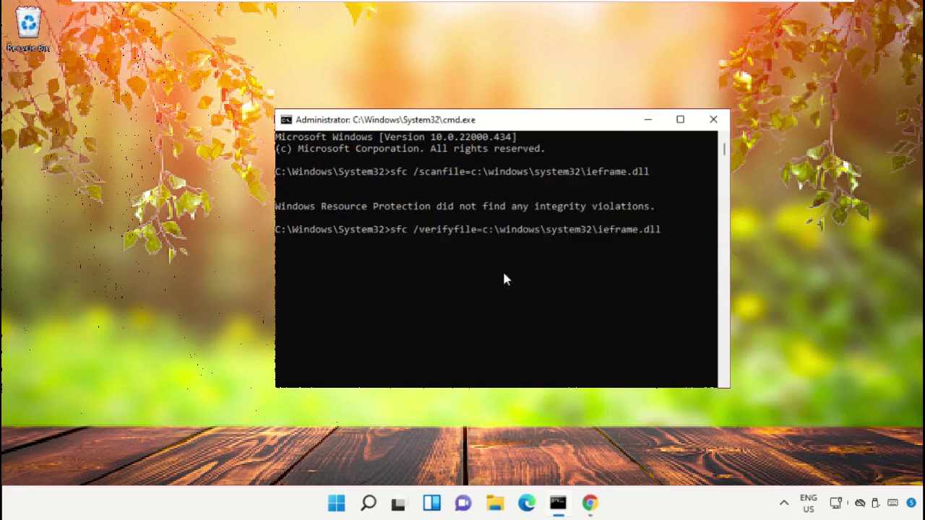
key("Return")
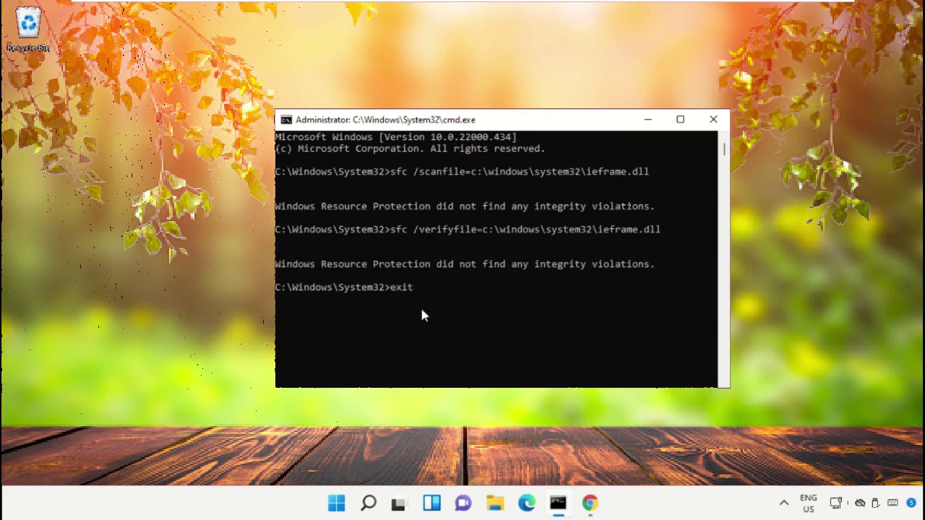
key("Return")
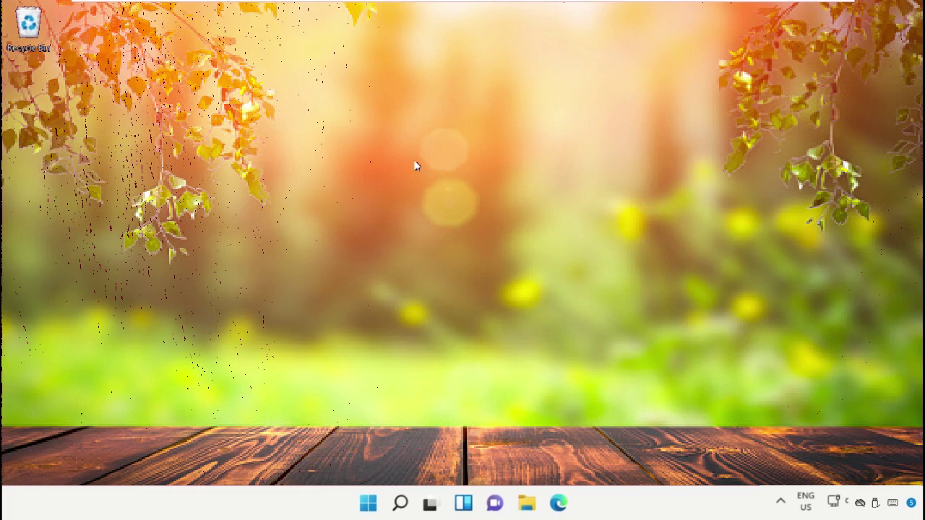
Open Device Manager, move its window toward the middle of the desktop, and expand the Display adapters category
right_click(369, 504)
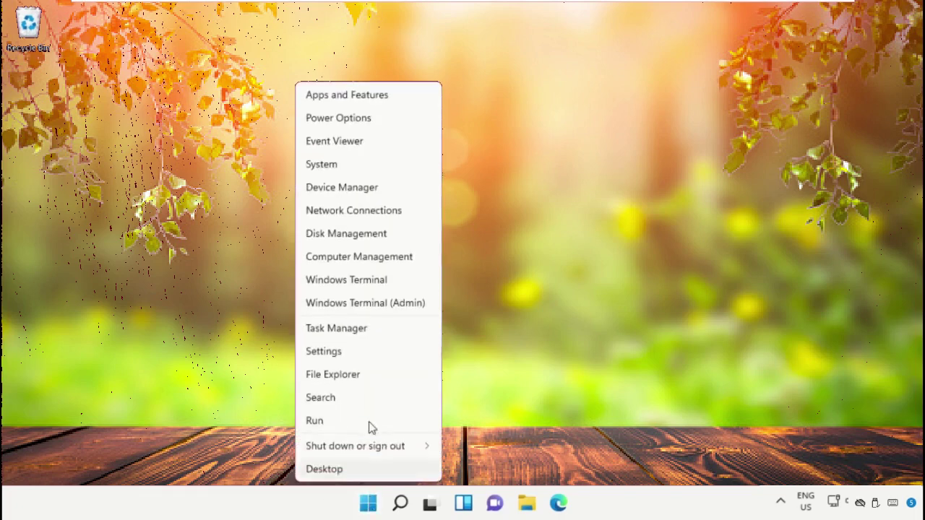
left_click(352, 192)
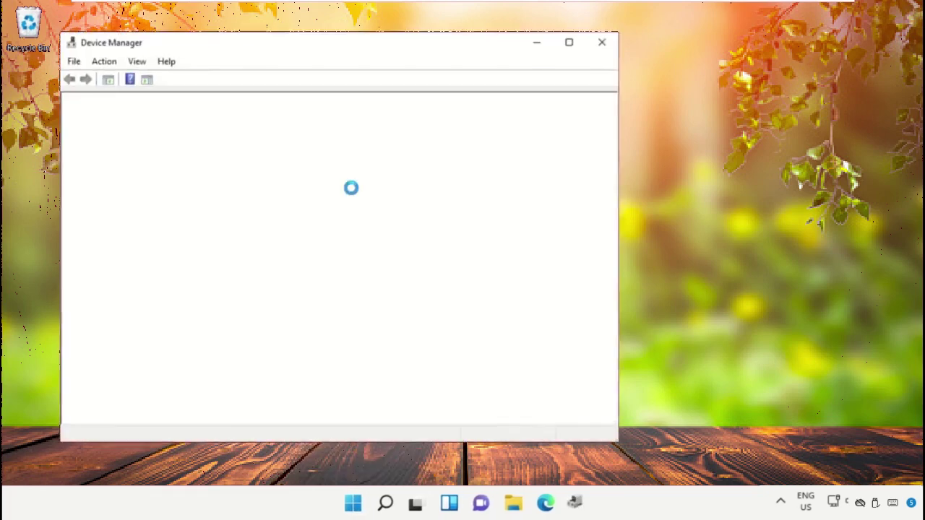
left_click_drag(246, 48, 381, 36)
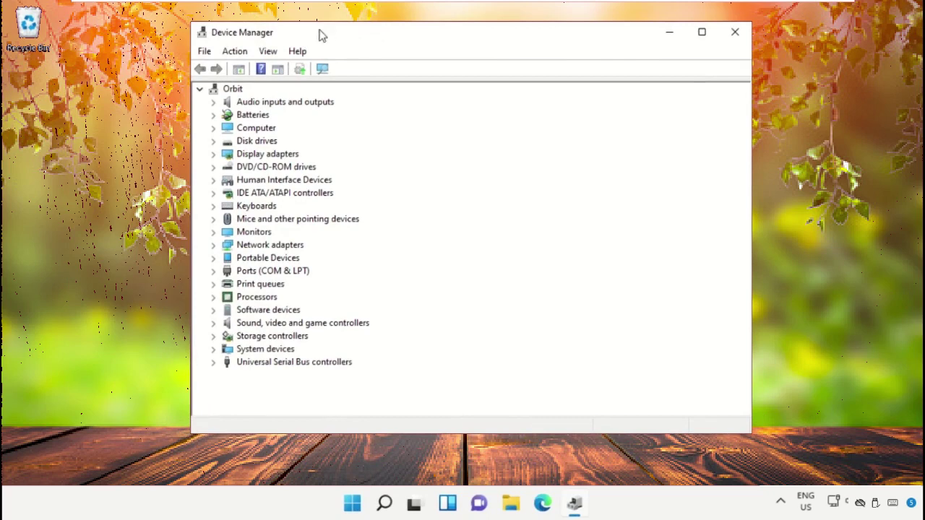
left_click(257, 156)
left_click(213, 155)
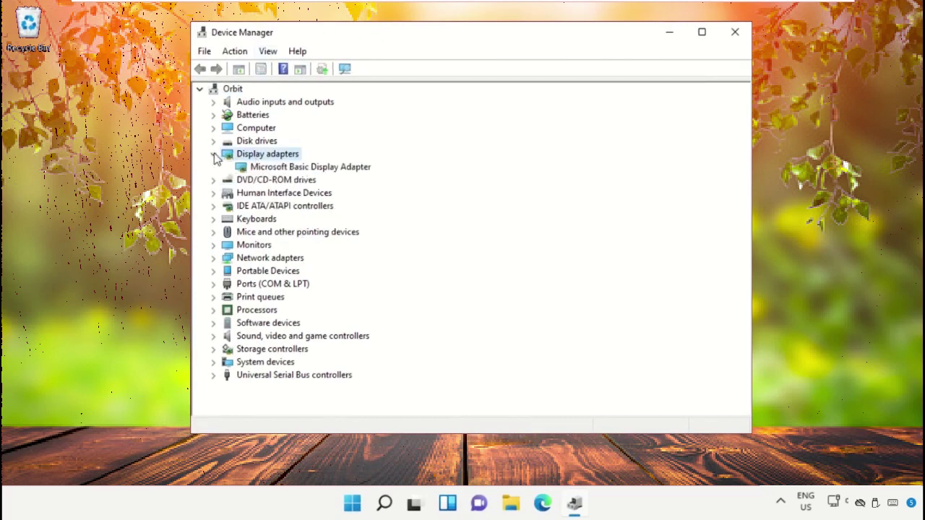
Update the Microsoft Basic Display Adapter driver by searching automatically for drivers, and close the wizard and Device Manager
left_click(273, 168)
right_click(274, 169)
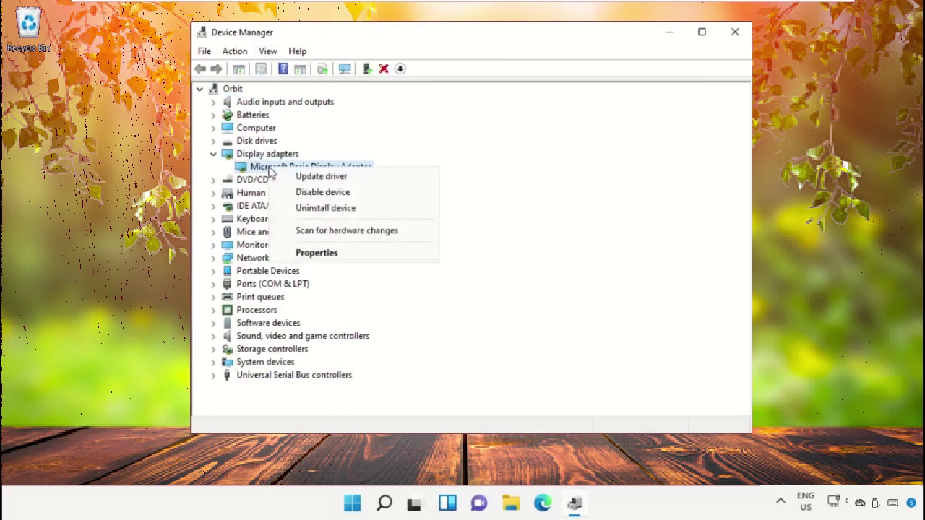
left_click(316, 179)
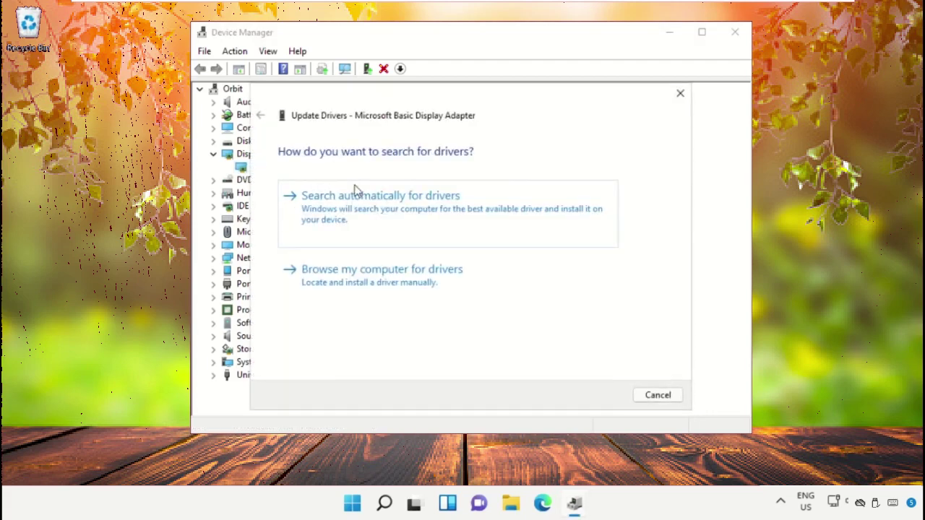
left_click(389, 206)
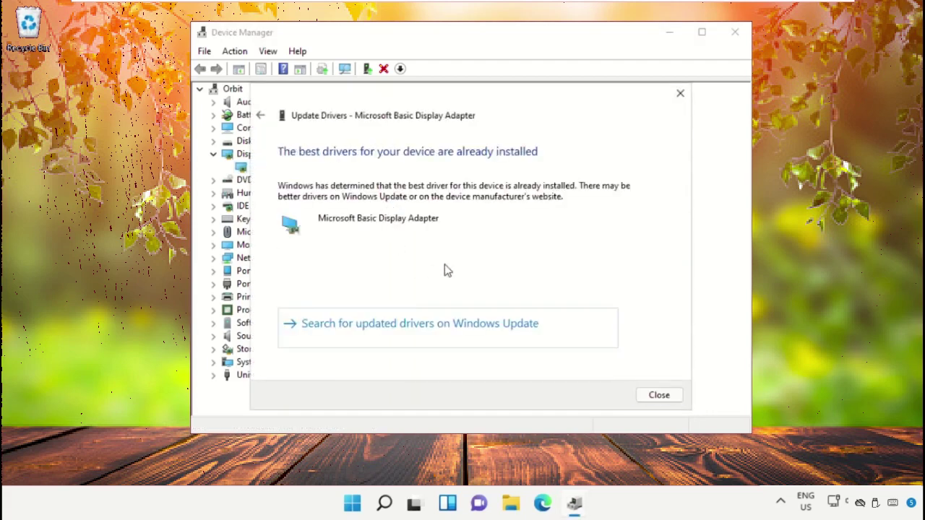
left_click(677, 90)
left_click(736, 32)
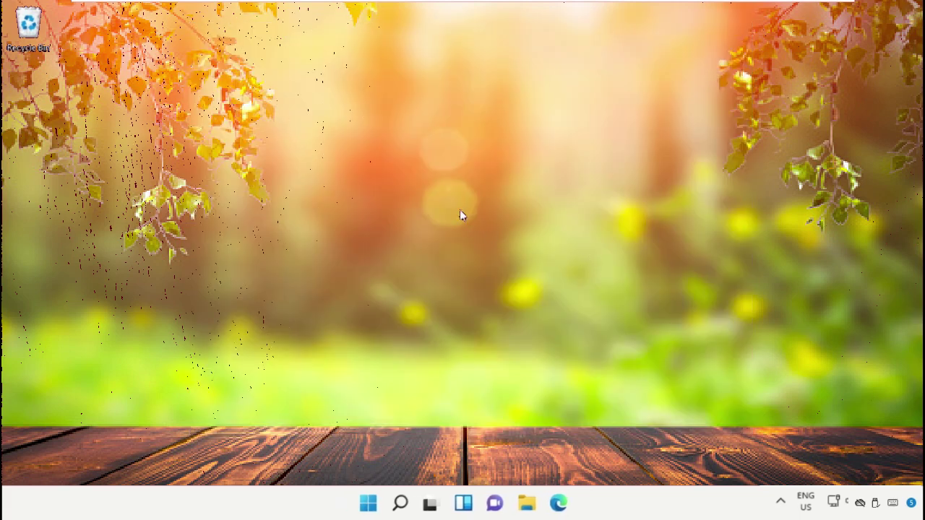
Search Windows for "Virus & Threat protection" and open the matching system settings page
left_click(399, 504)
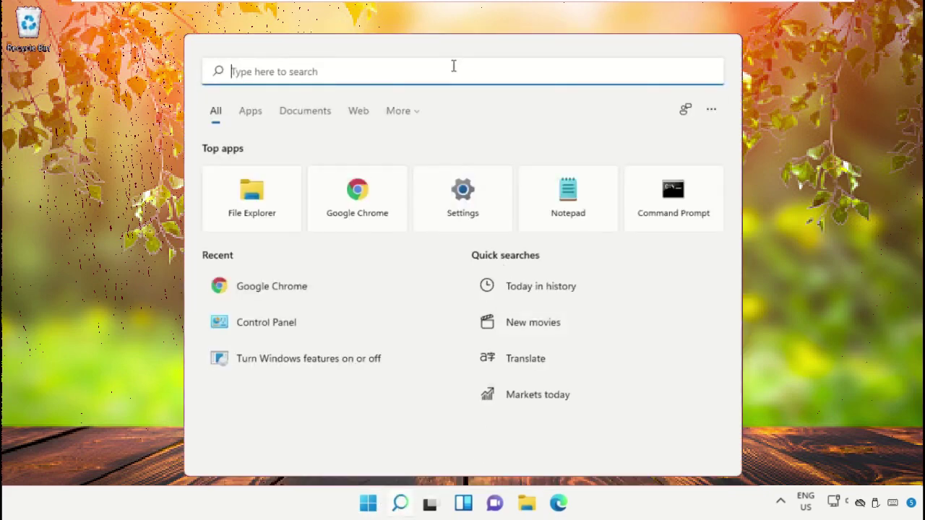
type("Virus & Threat protection")
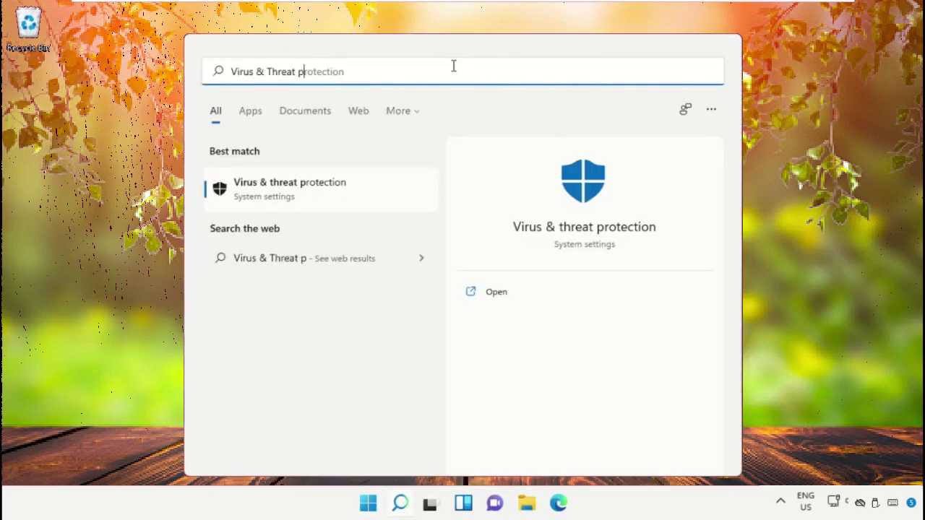
left_click(327, 189)
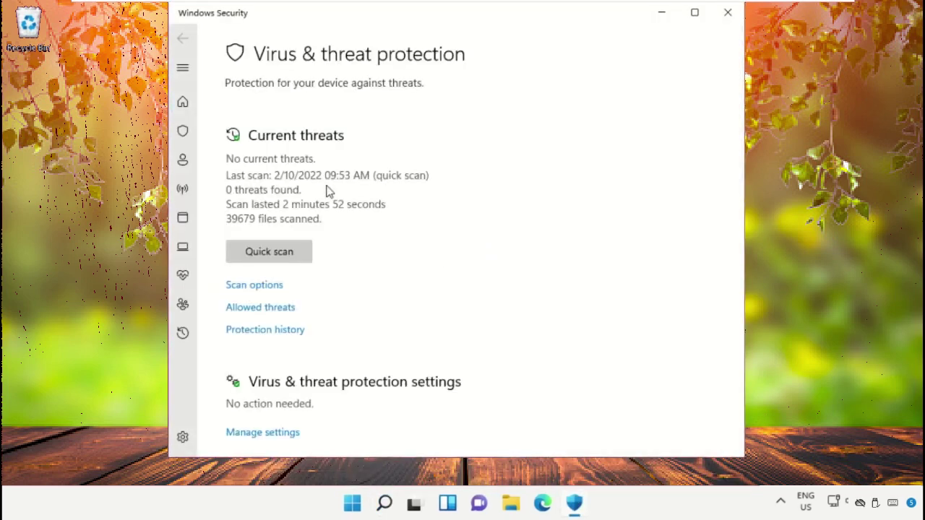
Start a Full scan from the virus protection scan options and close Windows Security
left_click(254, 287)
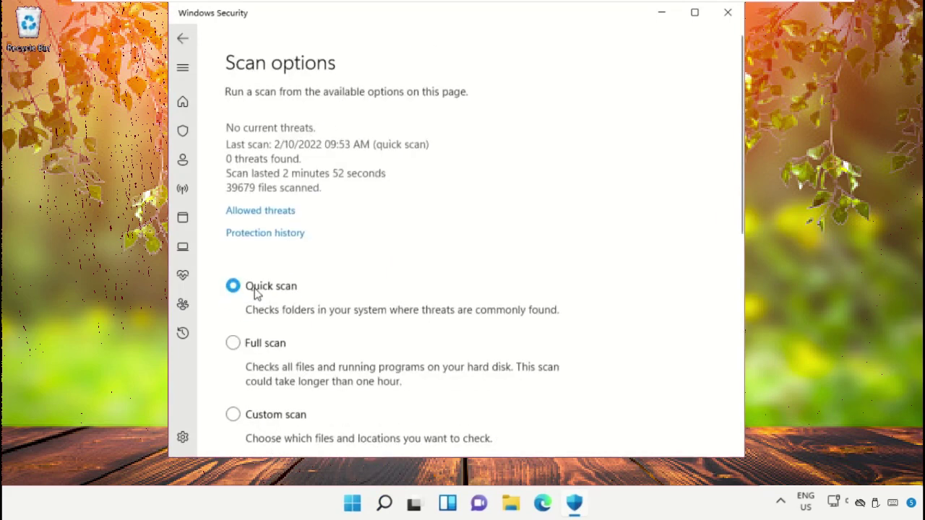
scroll(454, 256, "down", 3)
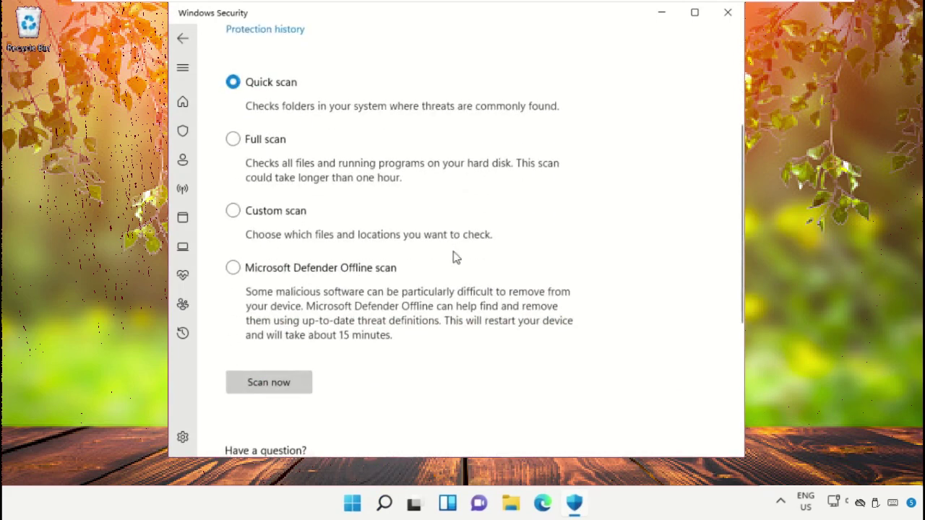
left_click(234, 139)
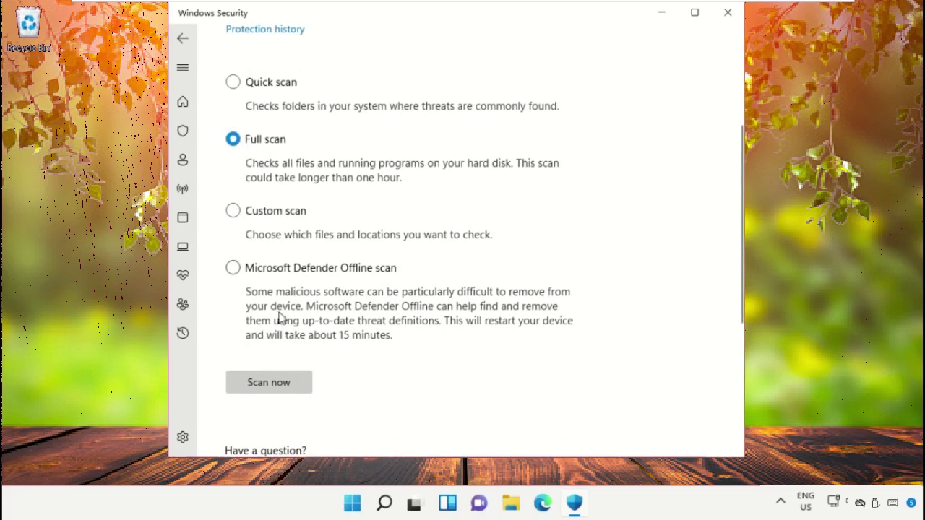
left_click(267, 382)
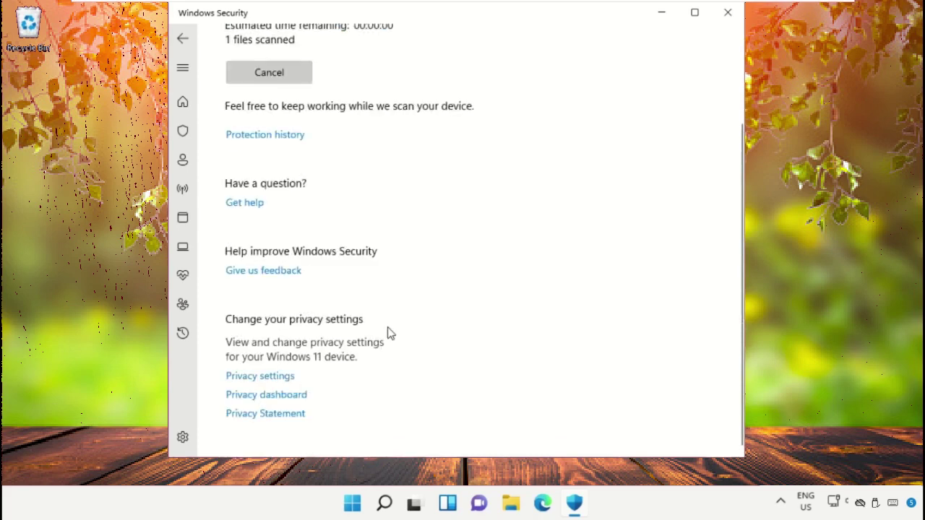
scroll(388, 328, "up", 3)
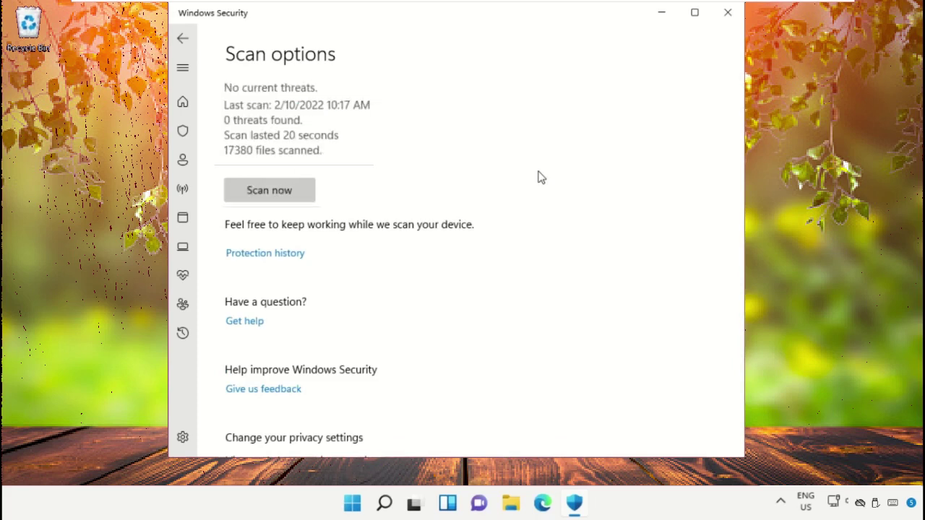
left_click(728, 13)
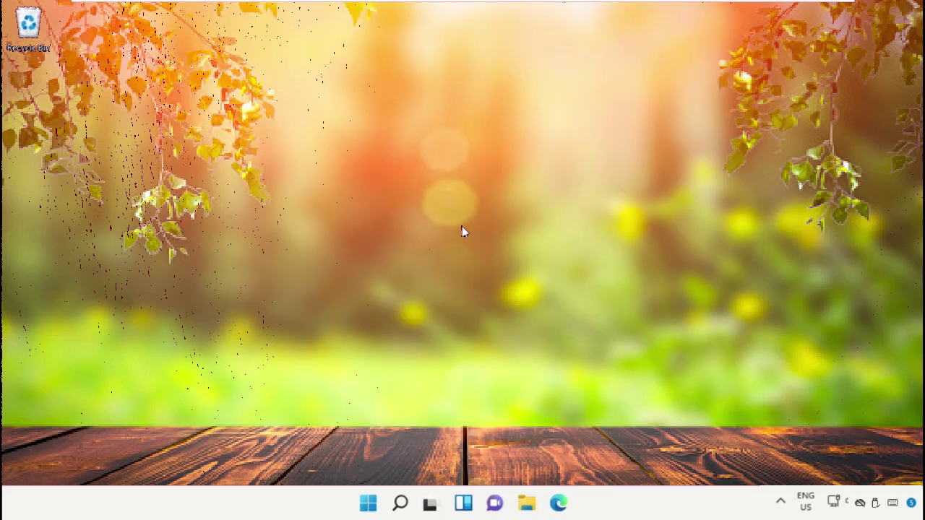
Bring up the computer's power options for shutting down or restarting
left_click(370, 506)
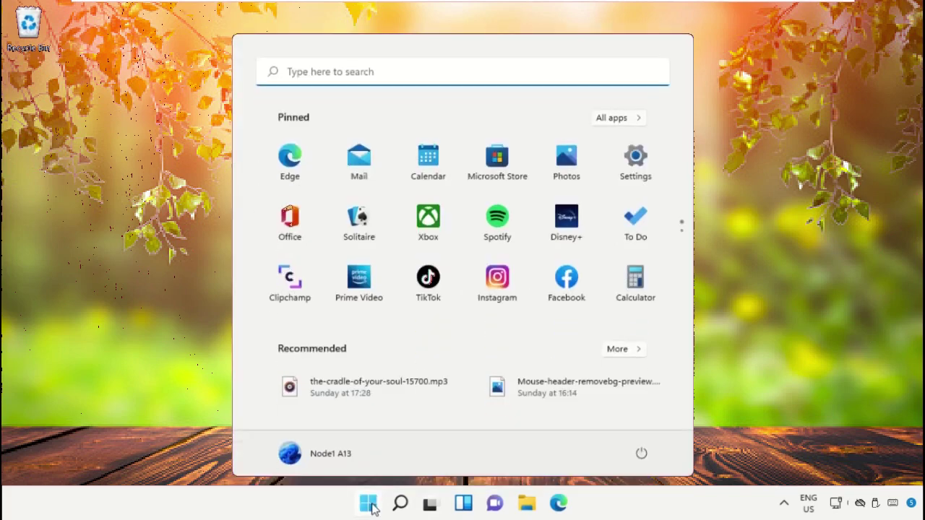
left_click(641, 454)
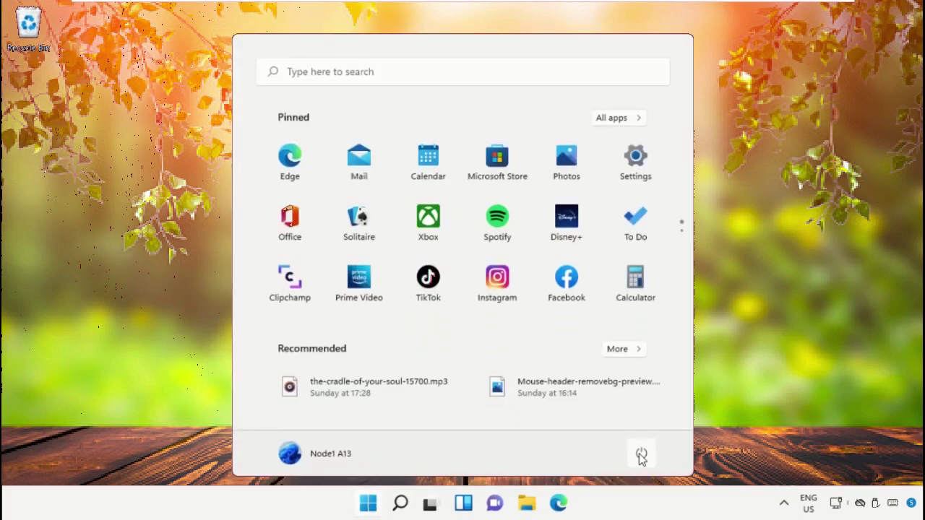
left_click(642, 454)
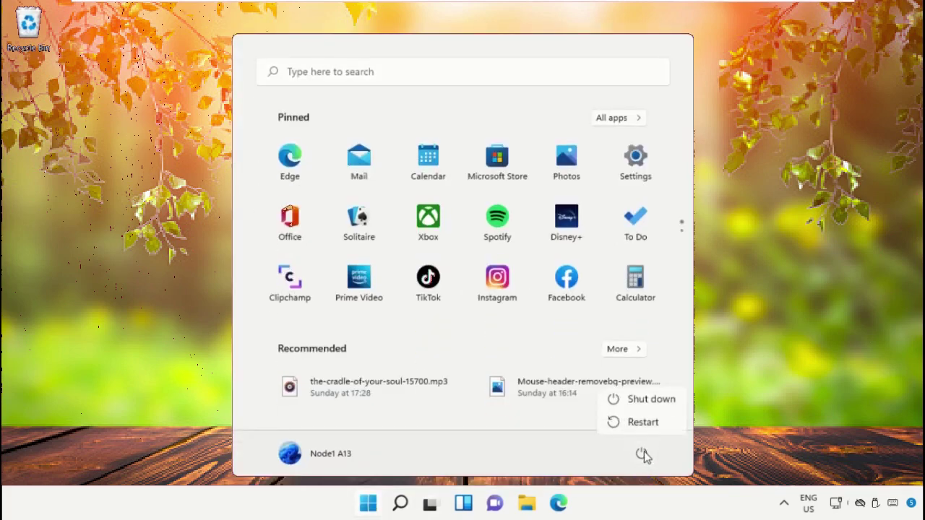